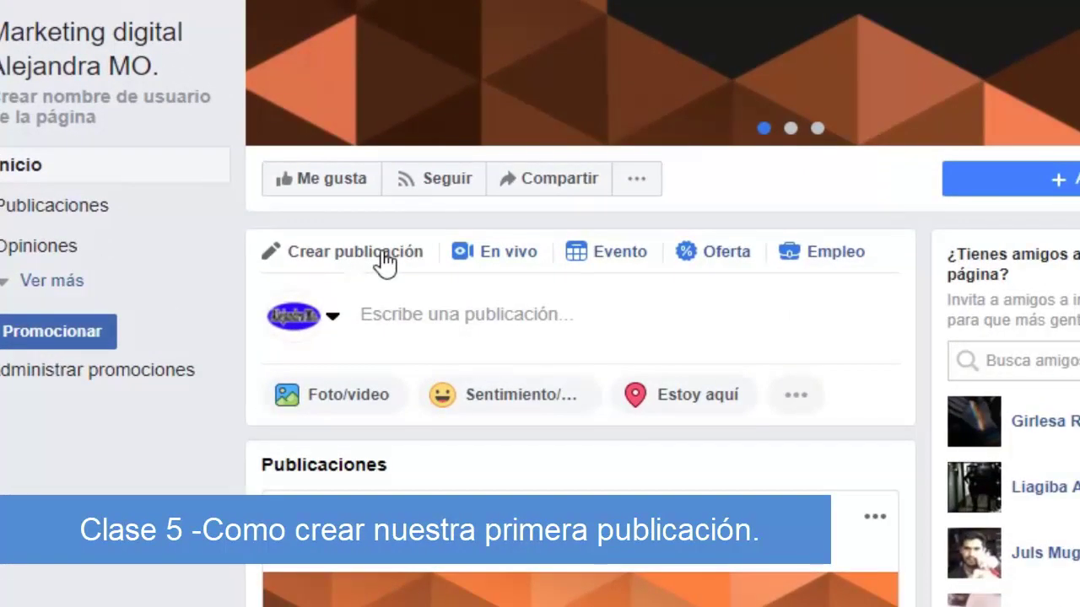
Expand the page's post composer and browse its post types, such as Foto/video, Encuesta and Lista.
left_click(384, 263)
left_click(408, 333)
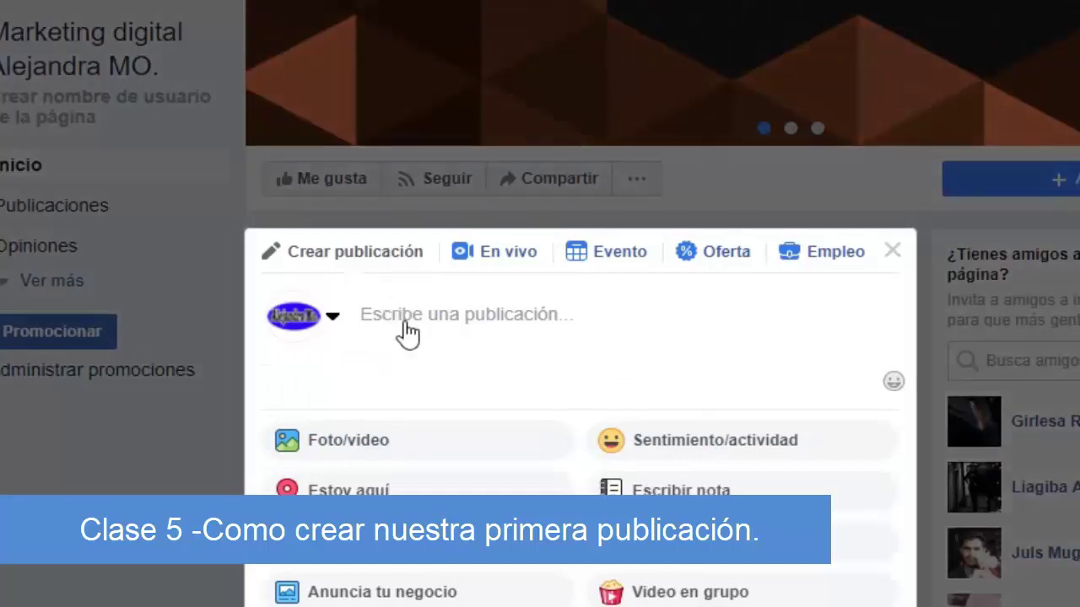
scroll(594, 385, "down", 3)
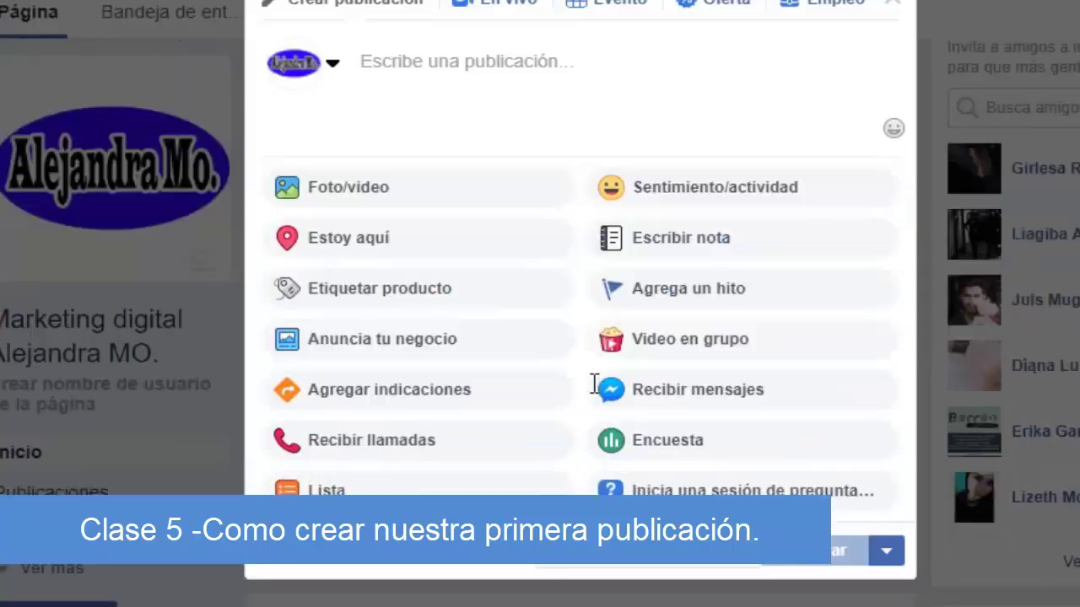
scroll(590, 372, "down", 1)
scroll(416, 60, "down", 1)
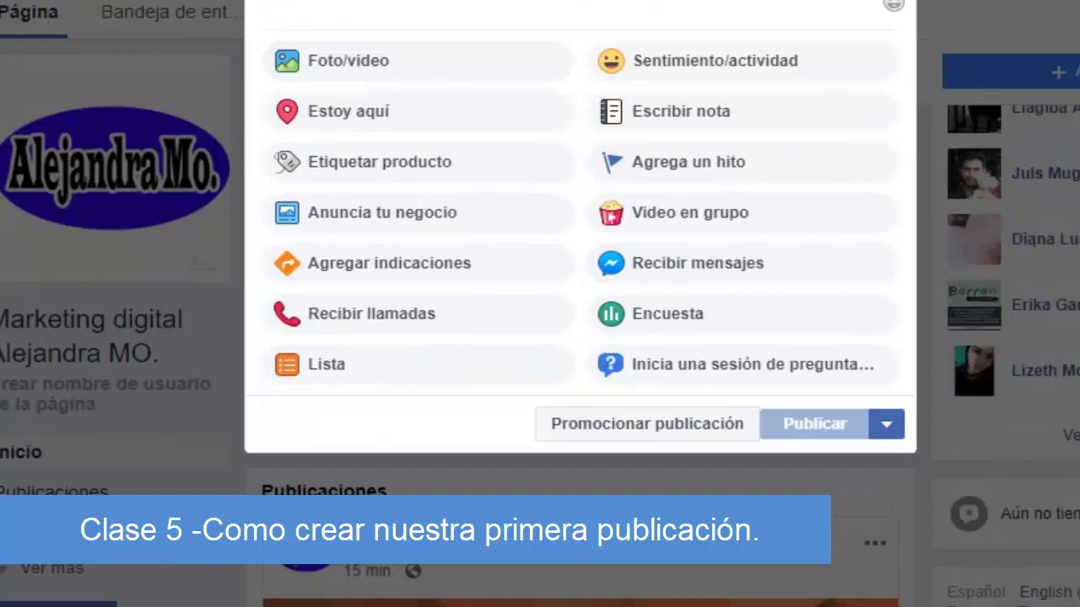
scroll(525, 137, "up", 2)
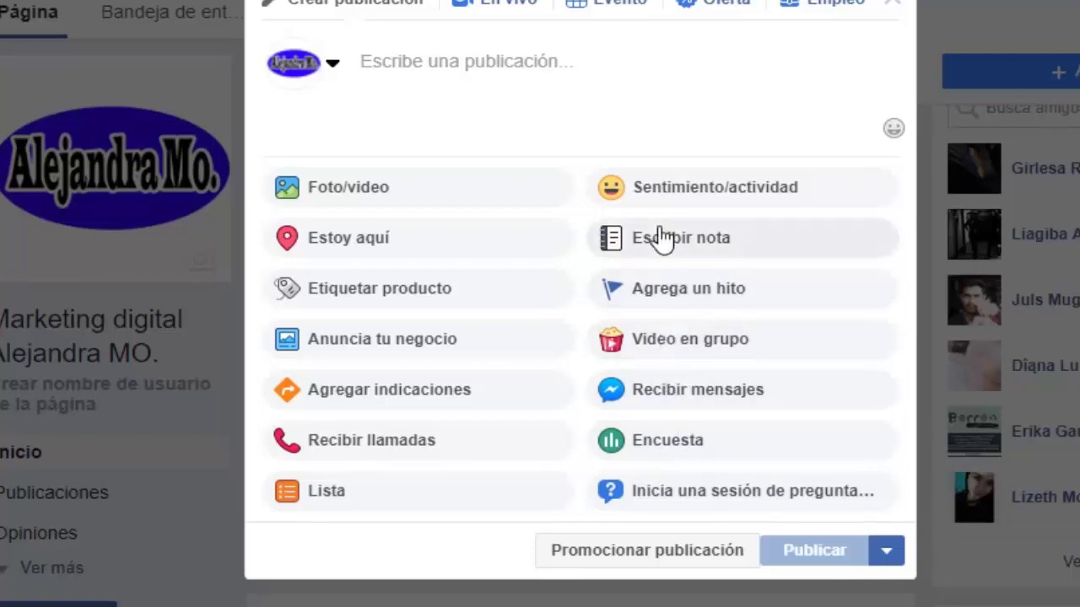
Choose Foto/video, then Subir fotos/videos to bring up the computer's file picker.
left_click(336, 202)
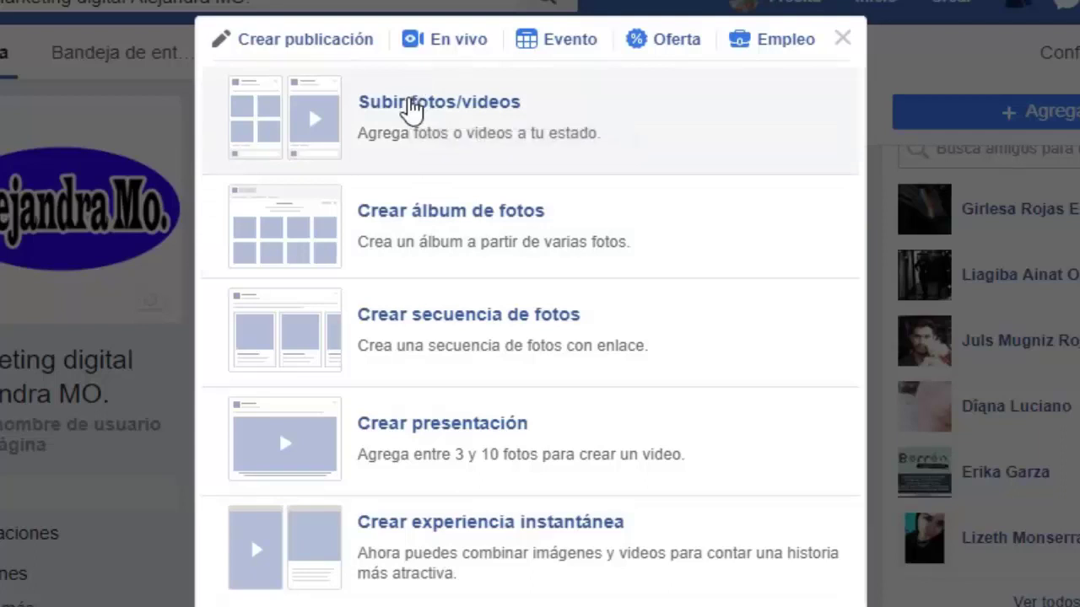
left_click(411, 104)
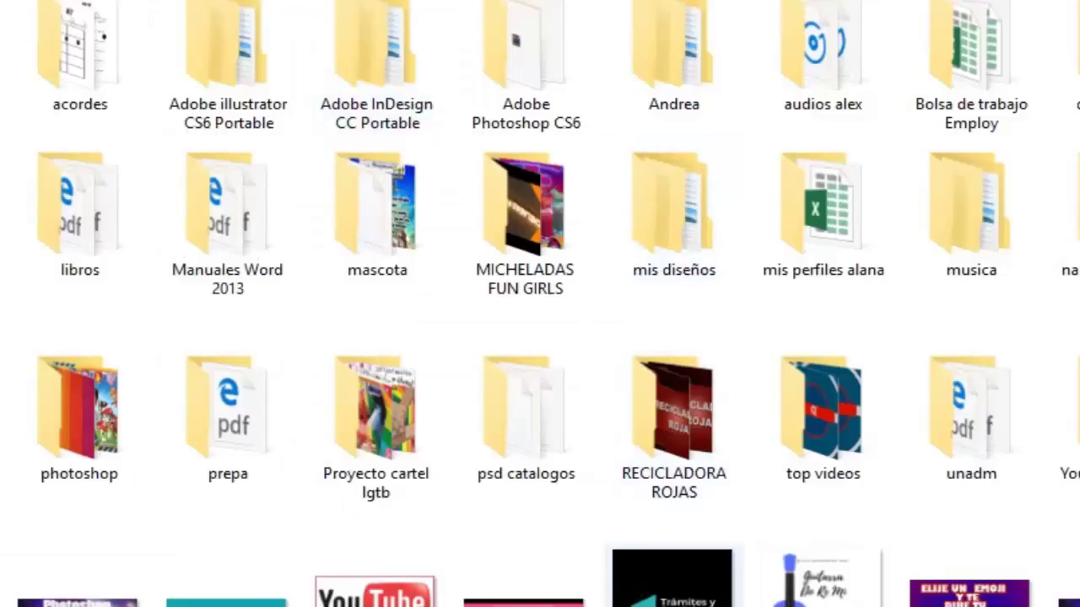
Select the 'Trámites y Servicios' image in the Open dialog to attach it to the post.
scroll(673, 556, "down", 1)
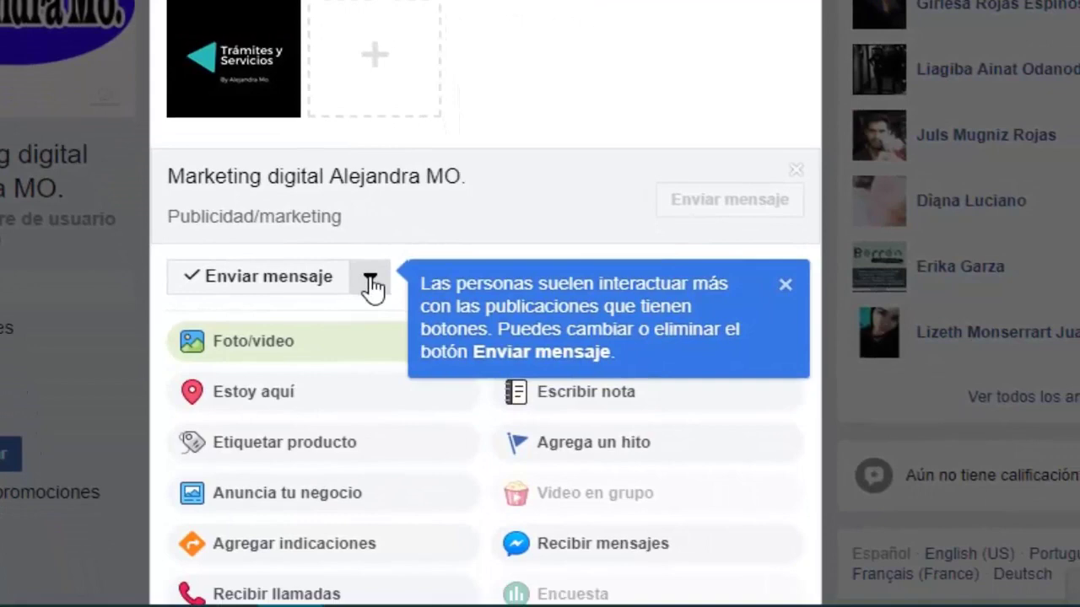
Switch the post's call-to-action button from Enviar mensaje to Llamar.
left_click(370, 281)
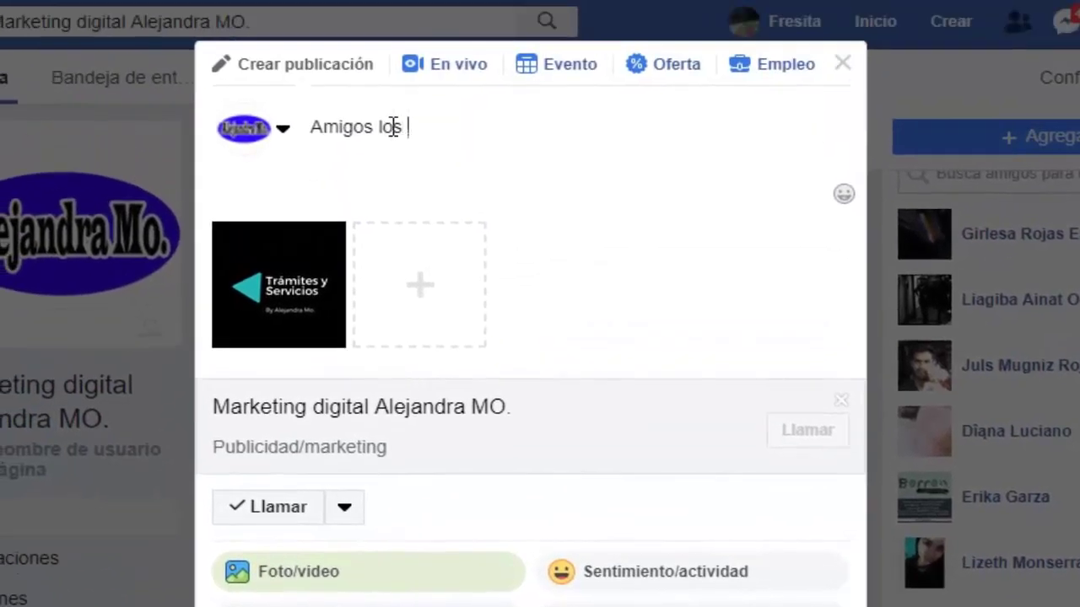
Write the caption 'Amigos los invito a que contraten los servicios de tramites en Marketing Digital.' and correct the typo.
type("Amigos los i")
type("nvito ")
type("a q")
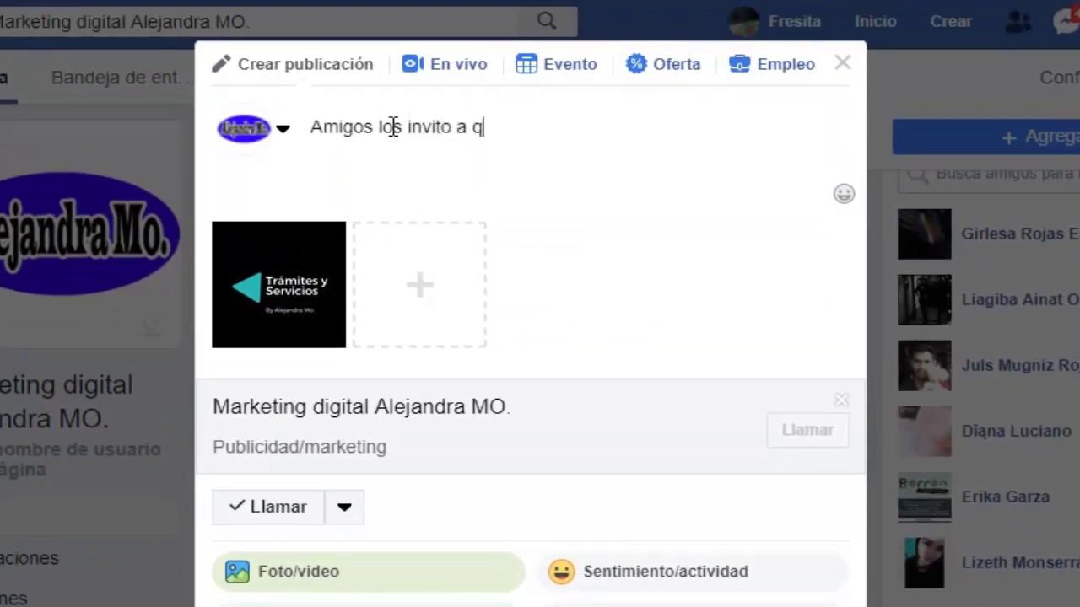
type("ue cont")
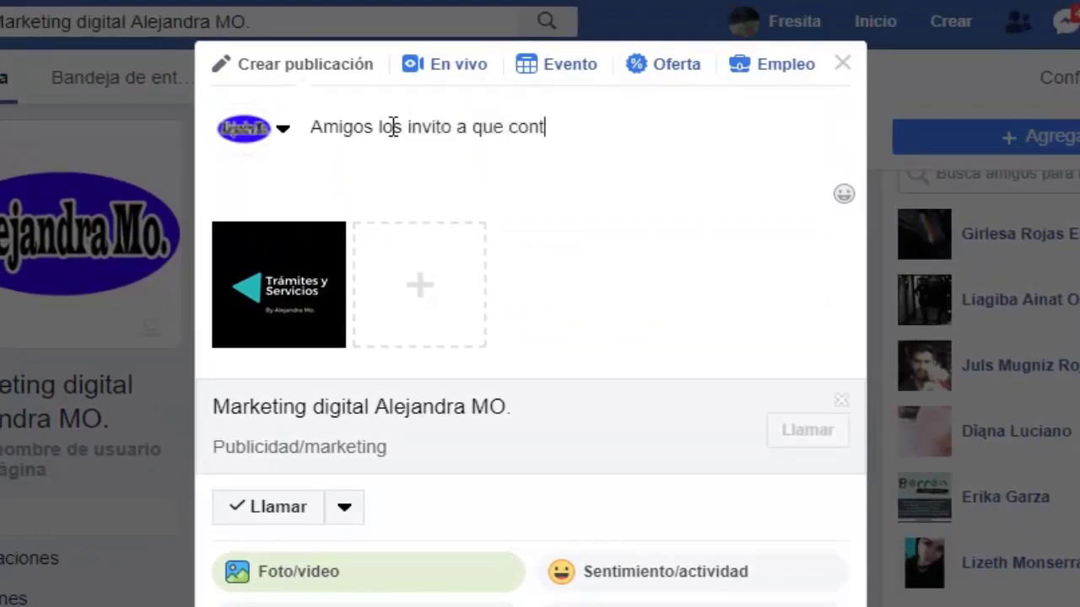
type("raten ")
type("los ")
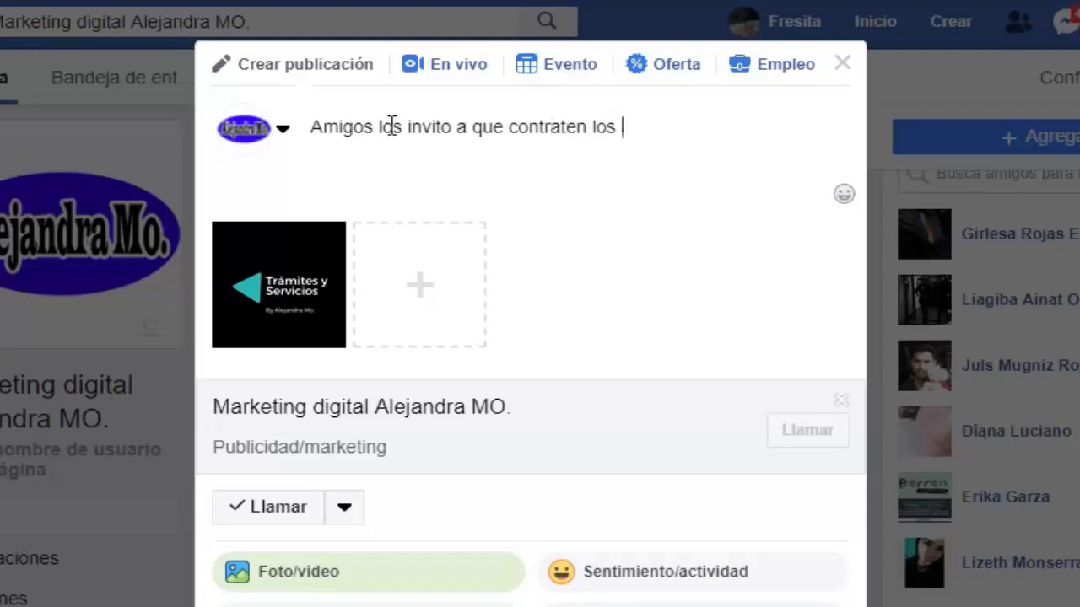
type("servicios ")
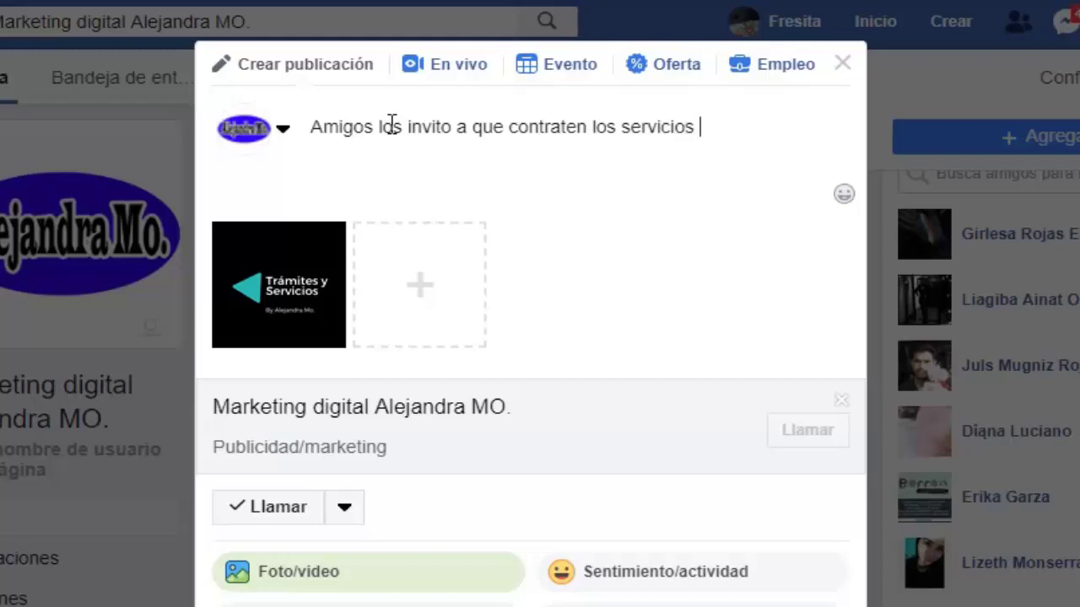
type("de tra")
type("mites ")
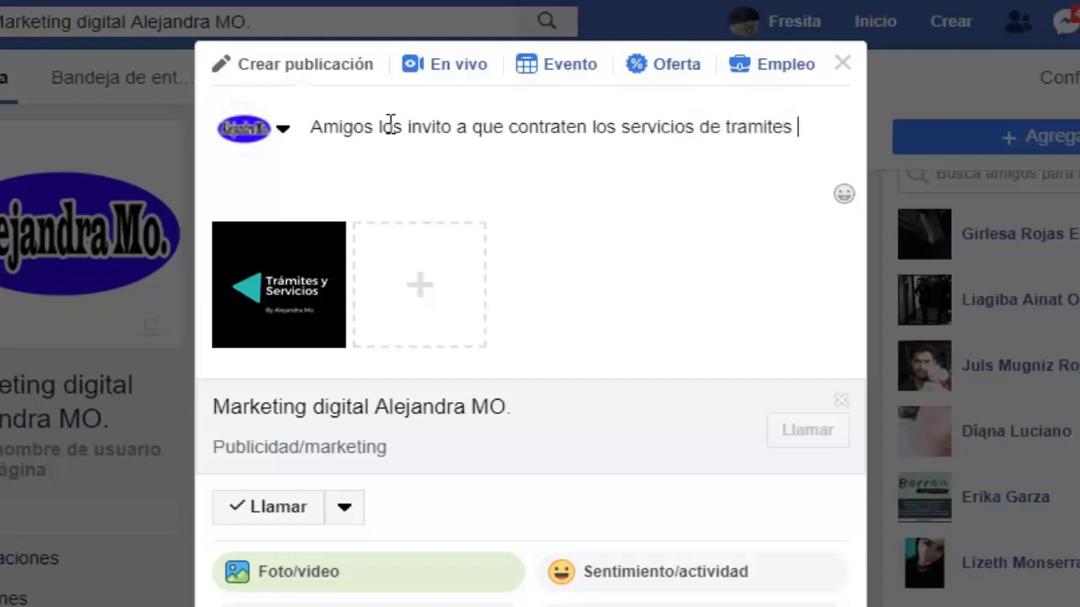
type("e")
type("n")
type(" Ma")
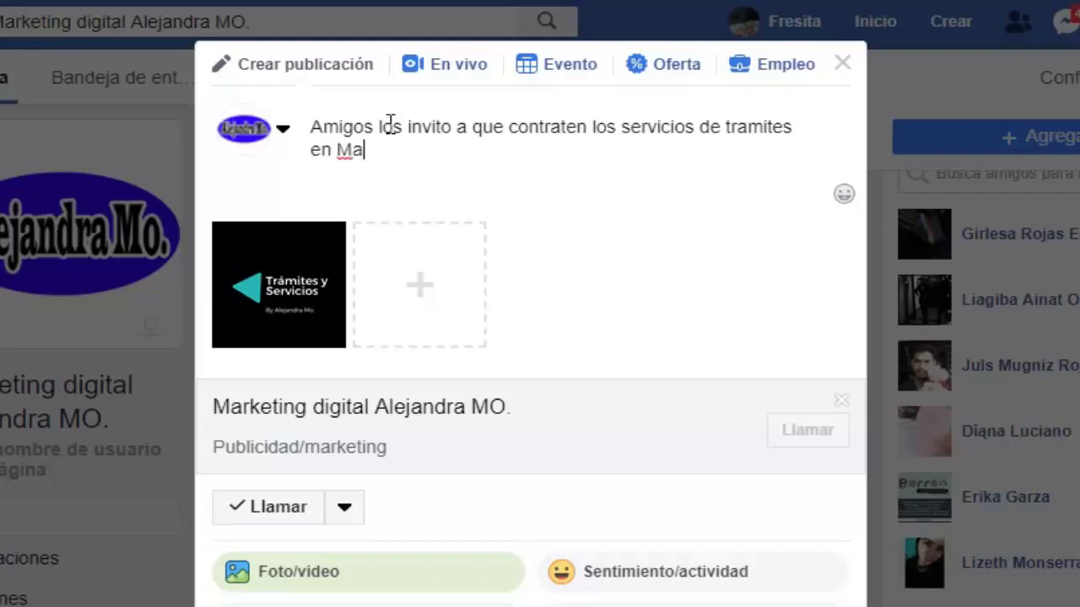
type("rk")
type("eting ")
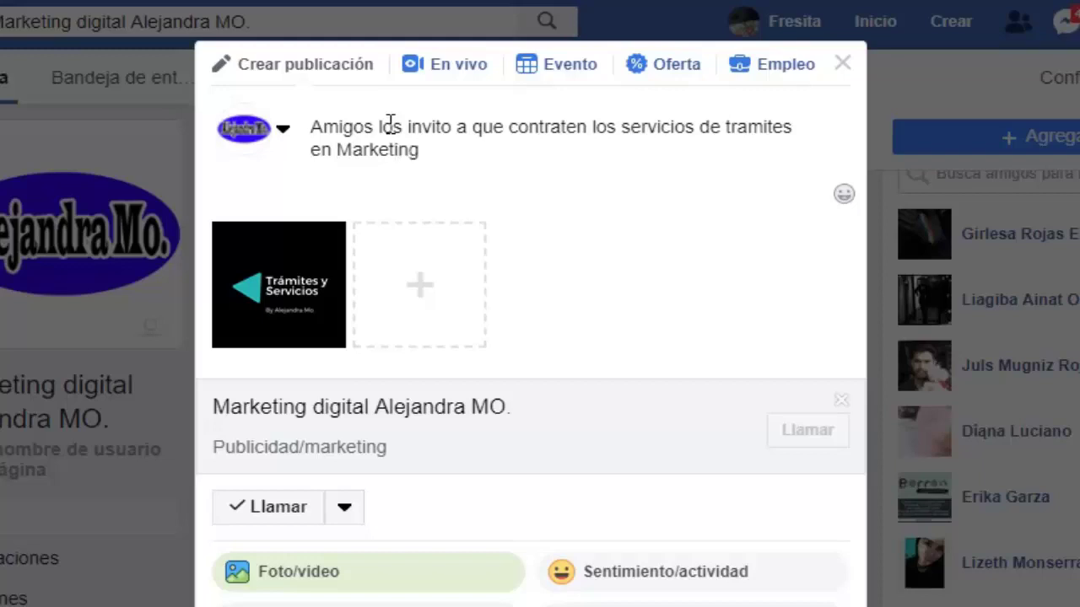
type("Digit")
type("l")
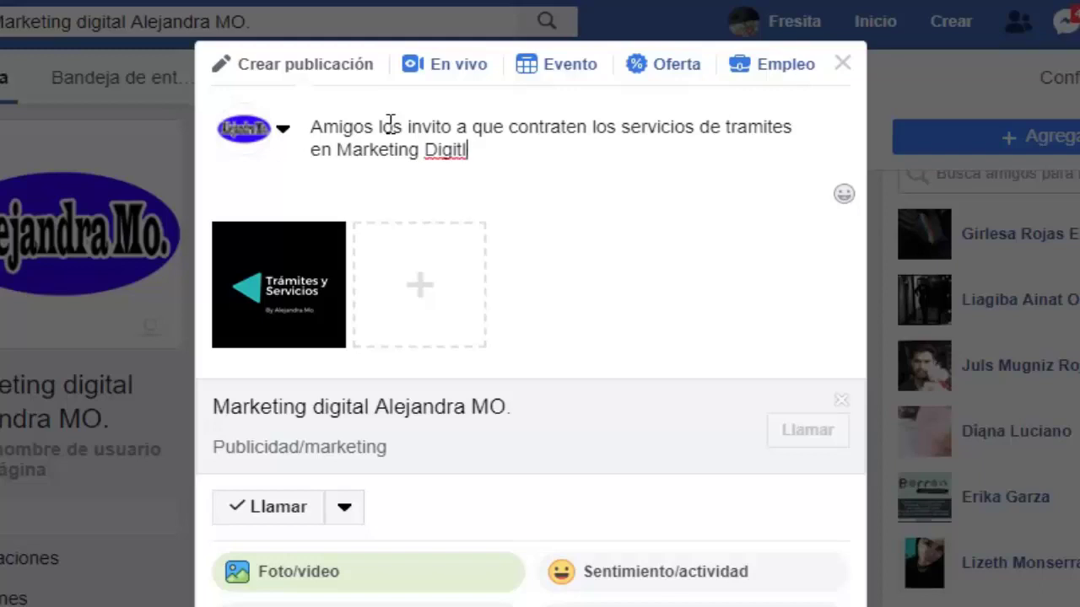
key("BackSpace")
type("a")
type("l.")
Publish the captioned 'Trámites y Servicios' photo post from the bottom of the composer.
scroll(532, 439, "down", 3)
scroll(529, 509, "down", 3)
scroll(526, 509, "down", 3)
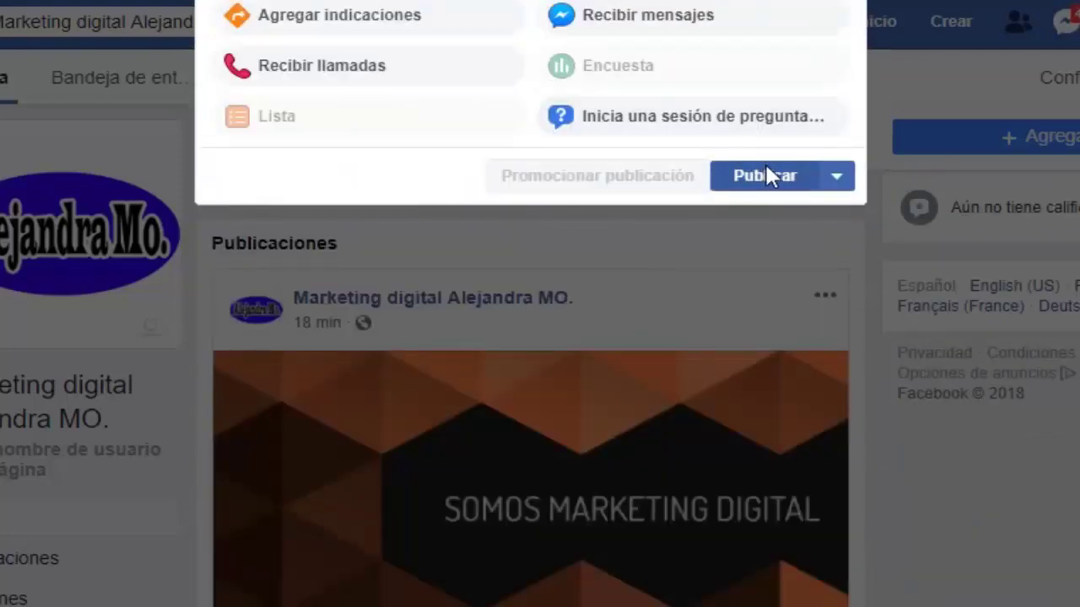
left_click(771, 175)
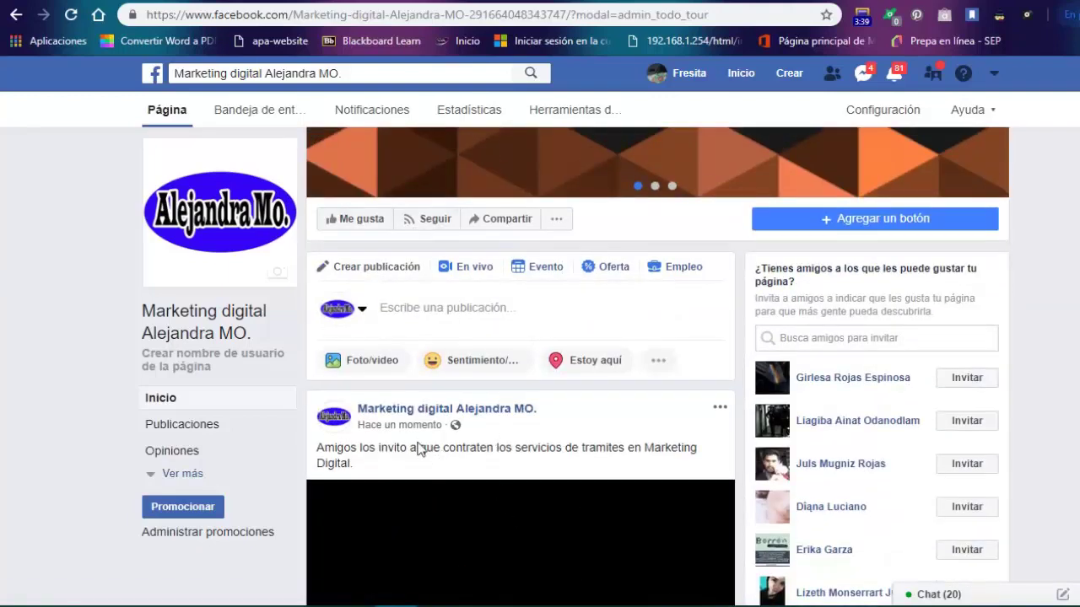
scroll(414, 460, "down", 2)
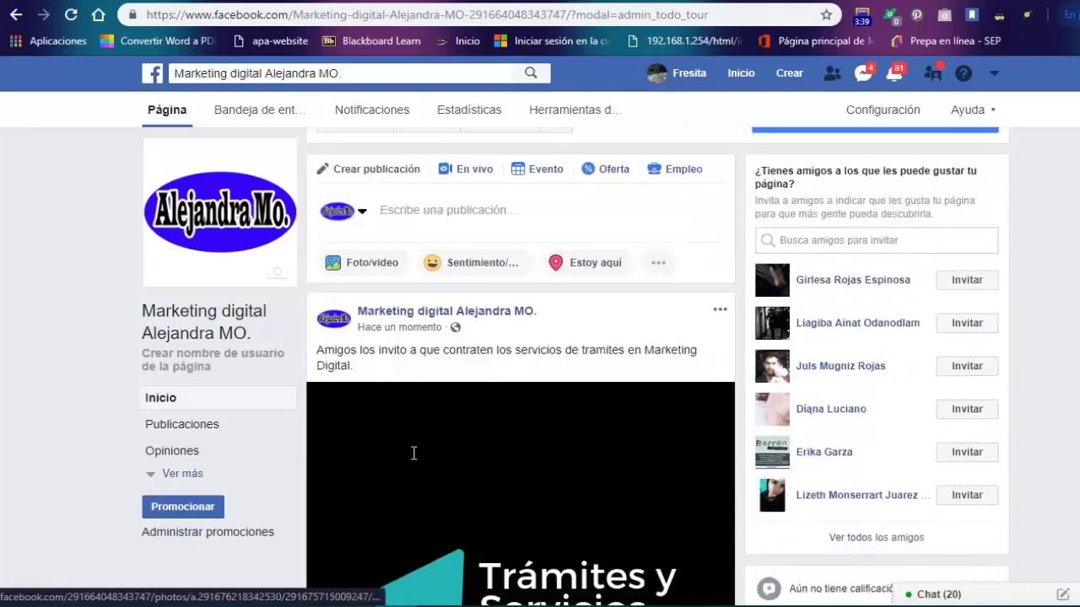
scroll(415, 460, "down", 2)
scroll(412, 450, "down", 3)
scroll(413, 450, "down", 1)
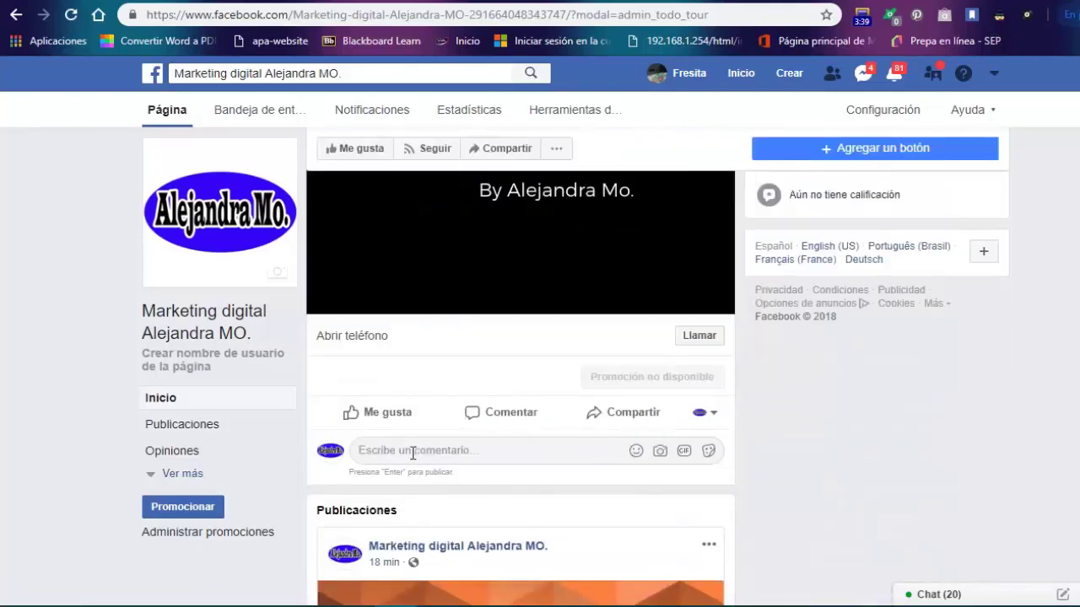
scroll(413, 450, "down", 1)
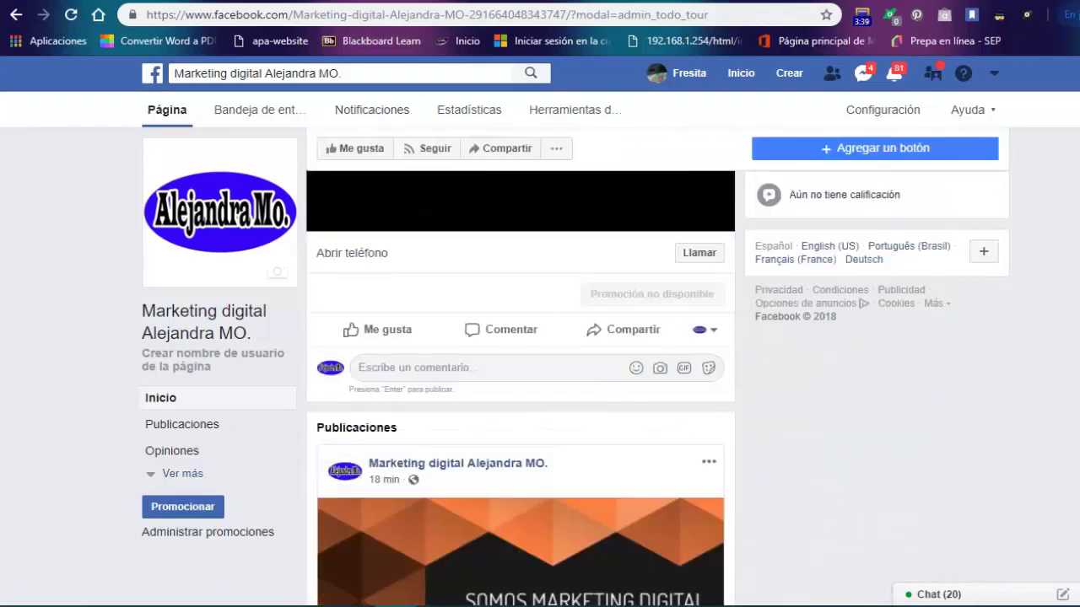
left_click(699, 261)
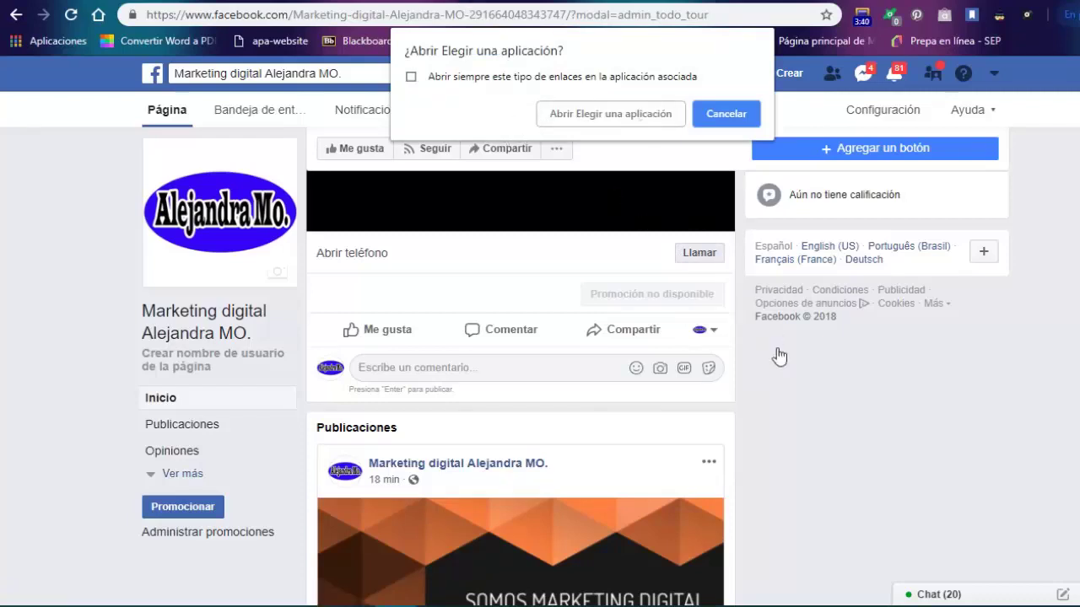
left_click(729, 110)
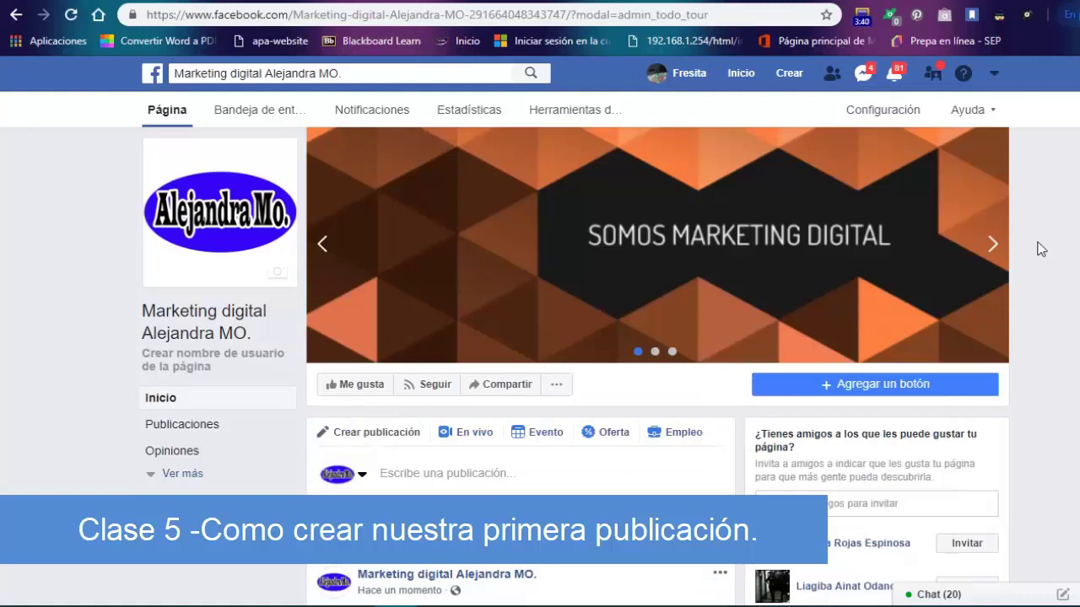
scroll(1041, 249, "down", 2)
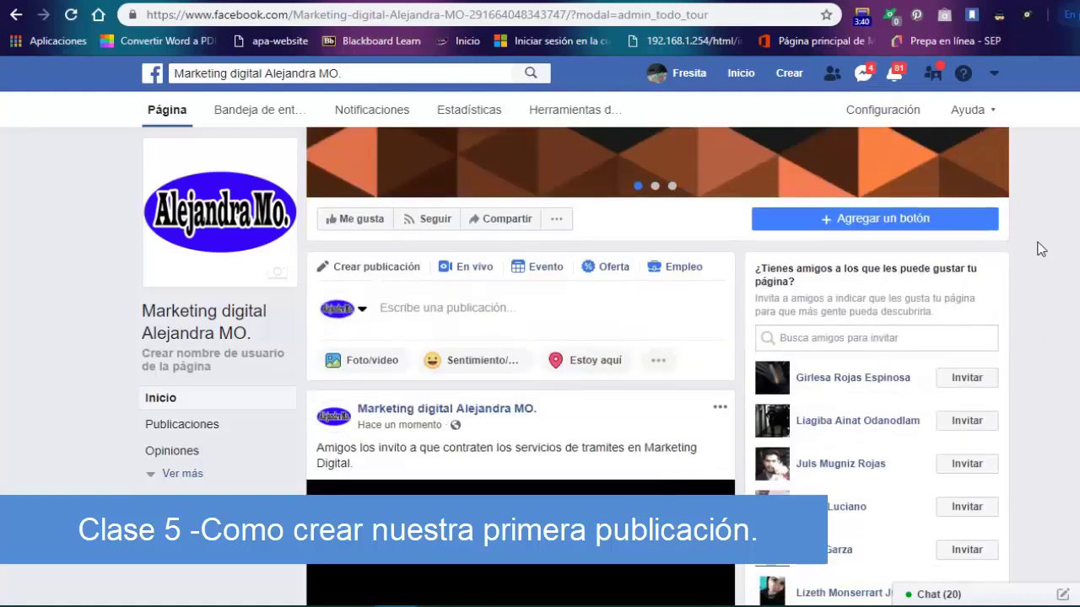
Expand the composer and turn the new post into an Encuesta poll.
left_click(384, 272)
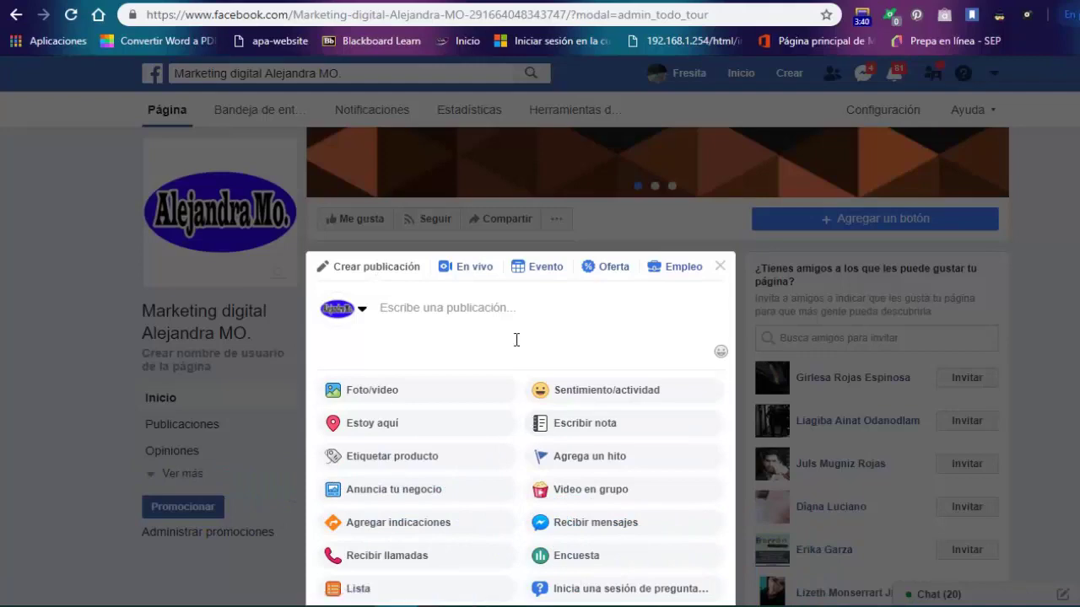
scroll(517, 347, "down", 3)
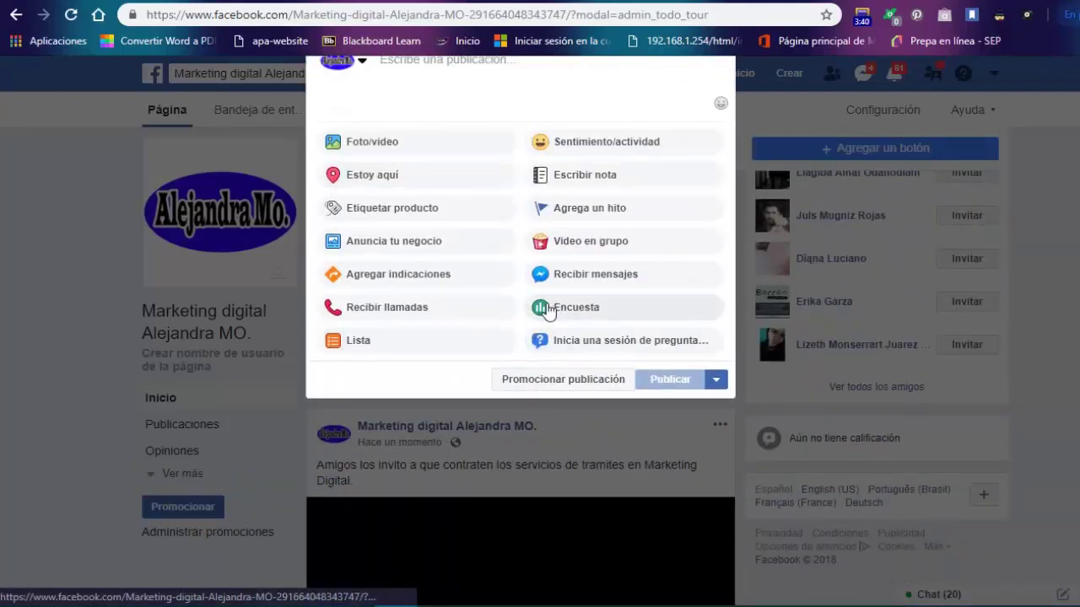
left_click(547, 309)
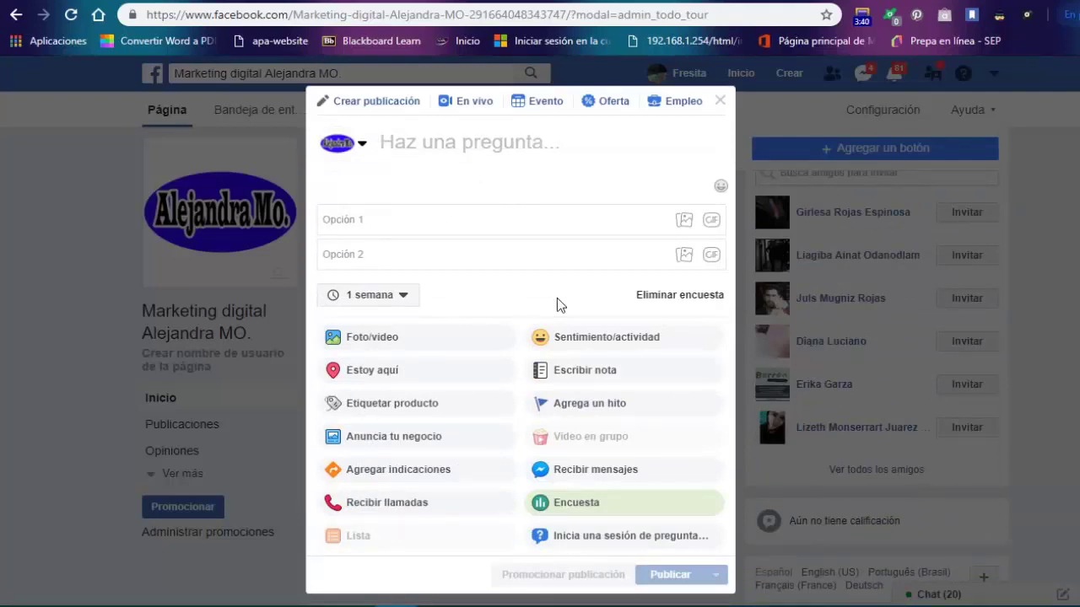
Enter the poll question '¿Que red social te gusta más?'.
type("¿")
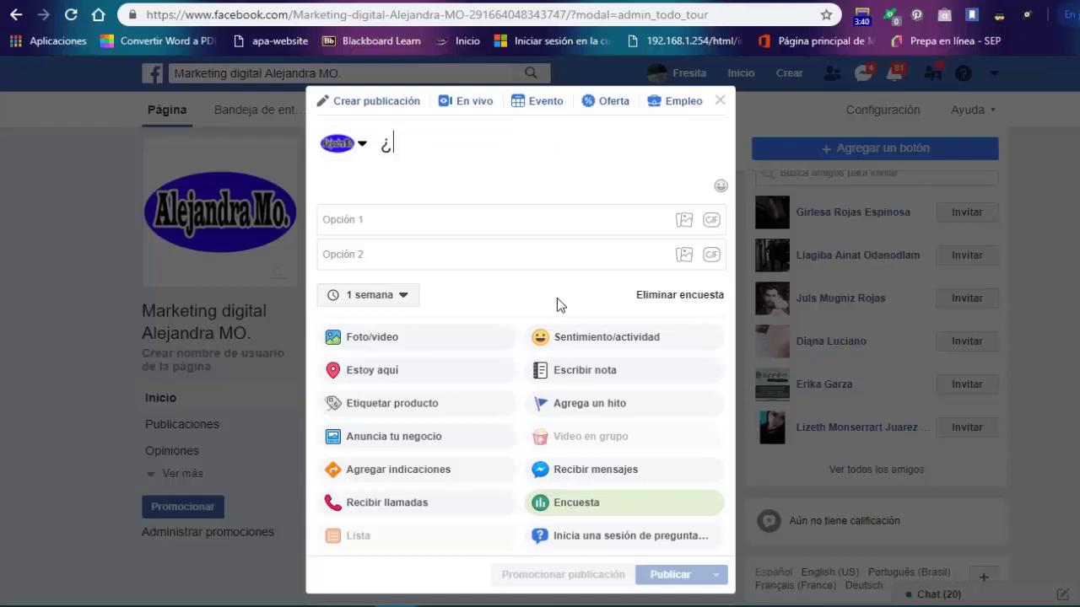
type("Que")
type(" red ")
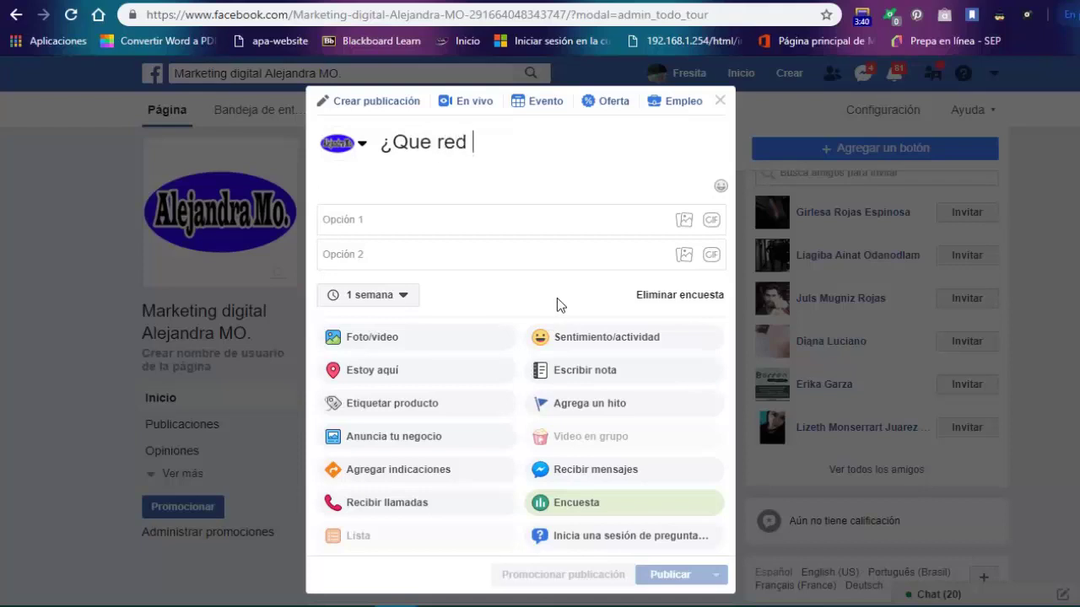
type("social ")
type("te")
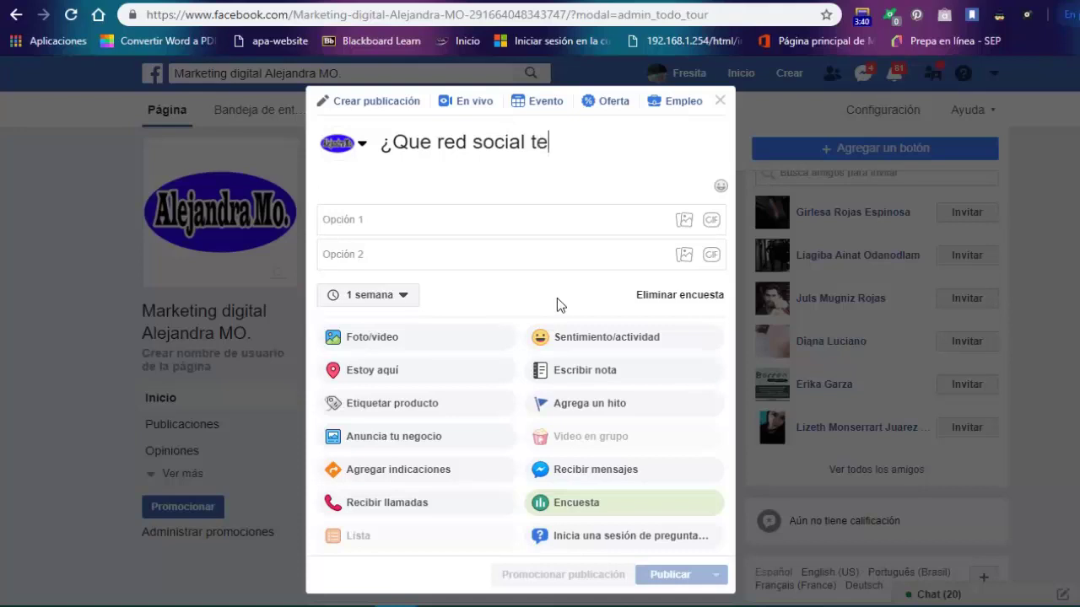
type(" gusta ")
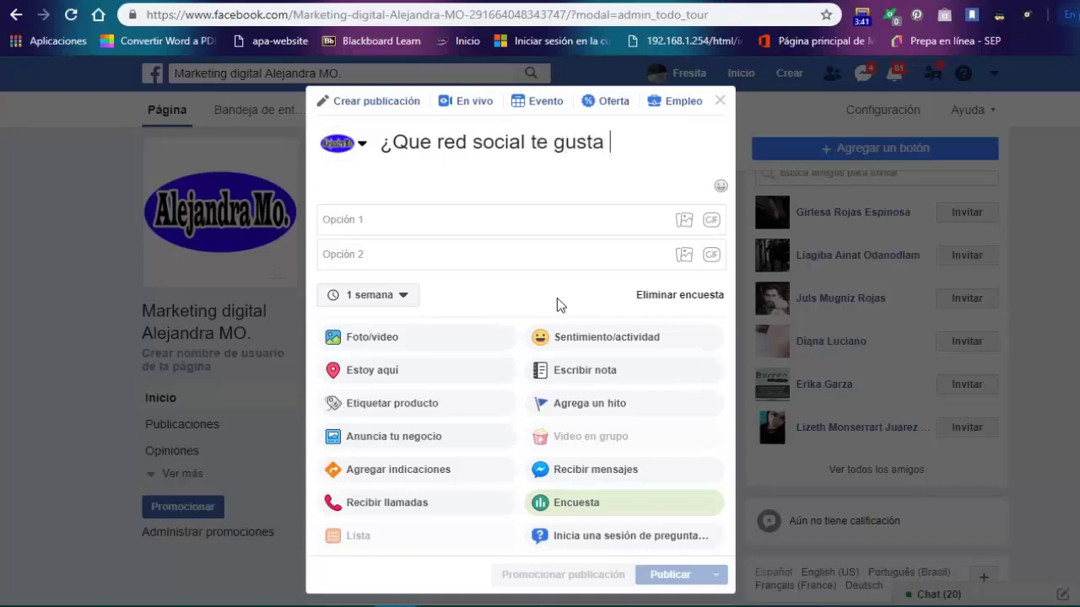
type("m")
type("á")
type("s")
key("Return")
type("'")
type("?")
left_click(459, 217)
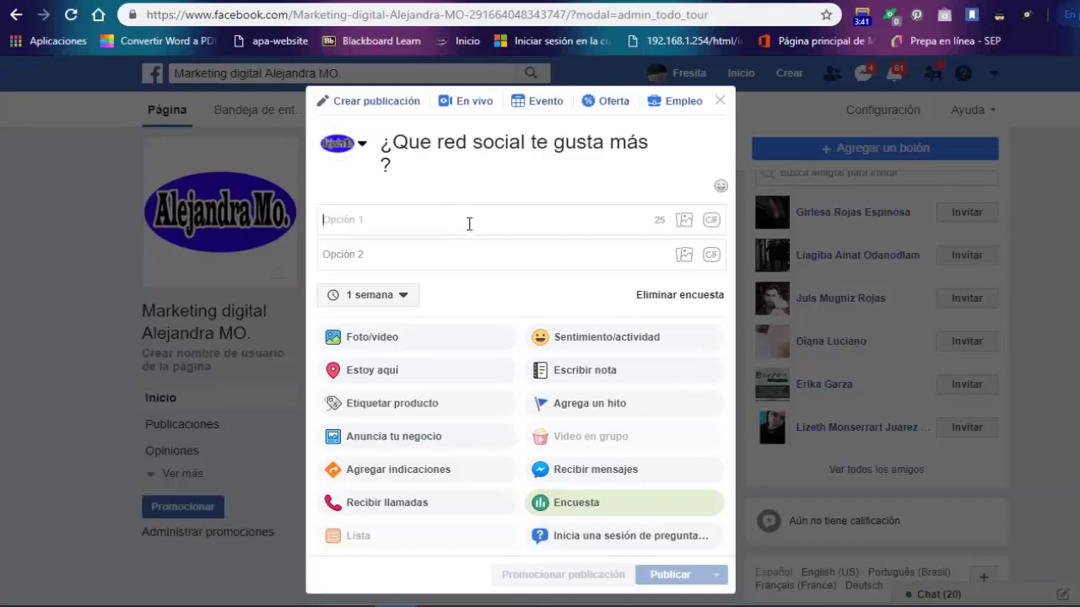
Fill in the two poll options as 'facebook' and 'instagram', then check the poll duration.
type("fac")
type("ebo")
type("ok")
left_click(367, 254)
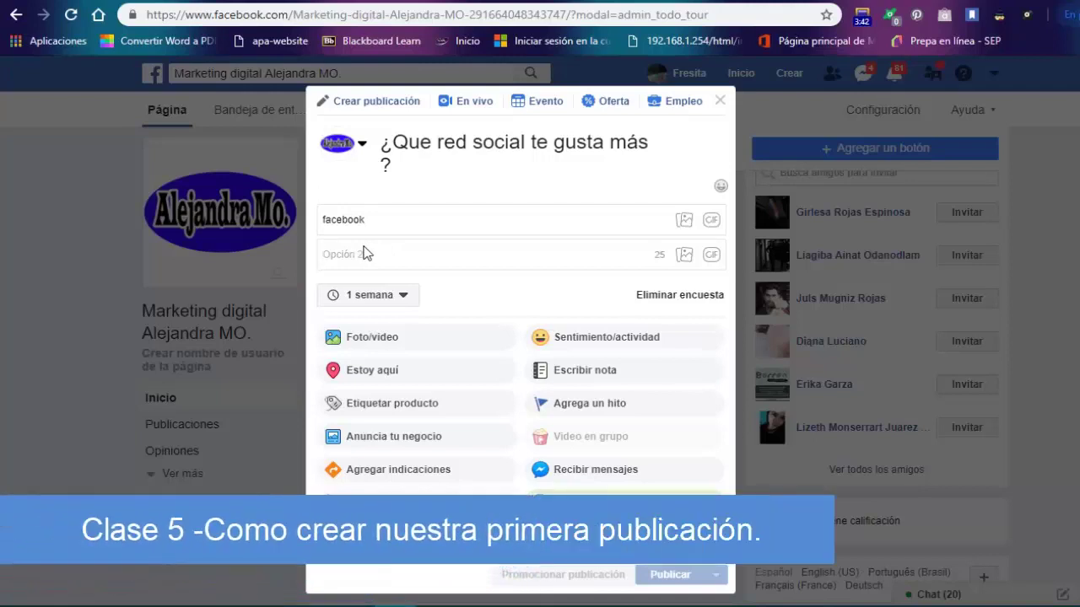
type("i")
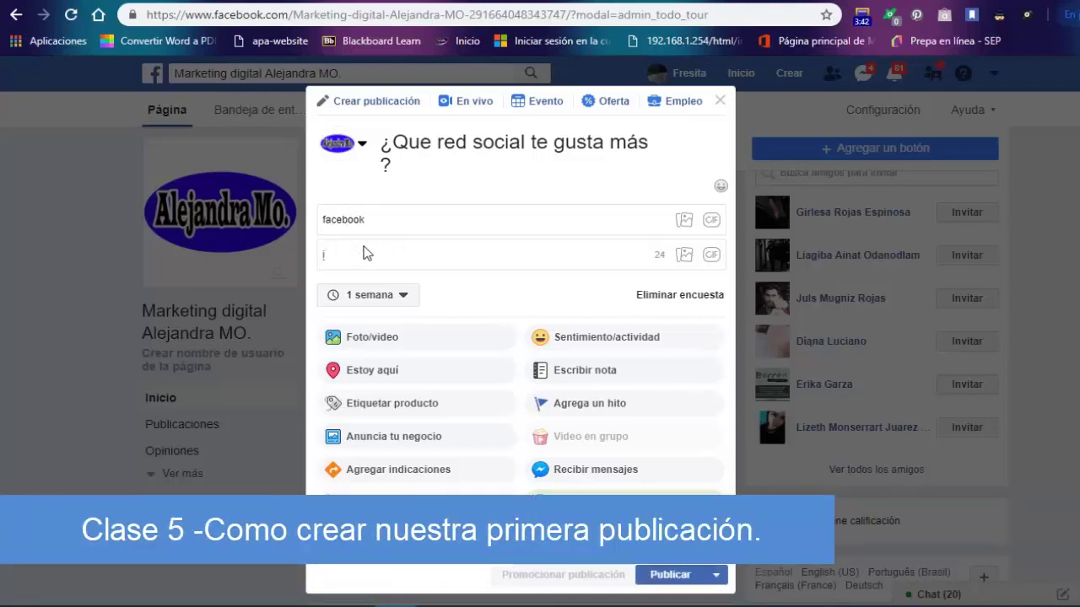
type("nsta")
type("gr")
type("am")
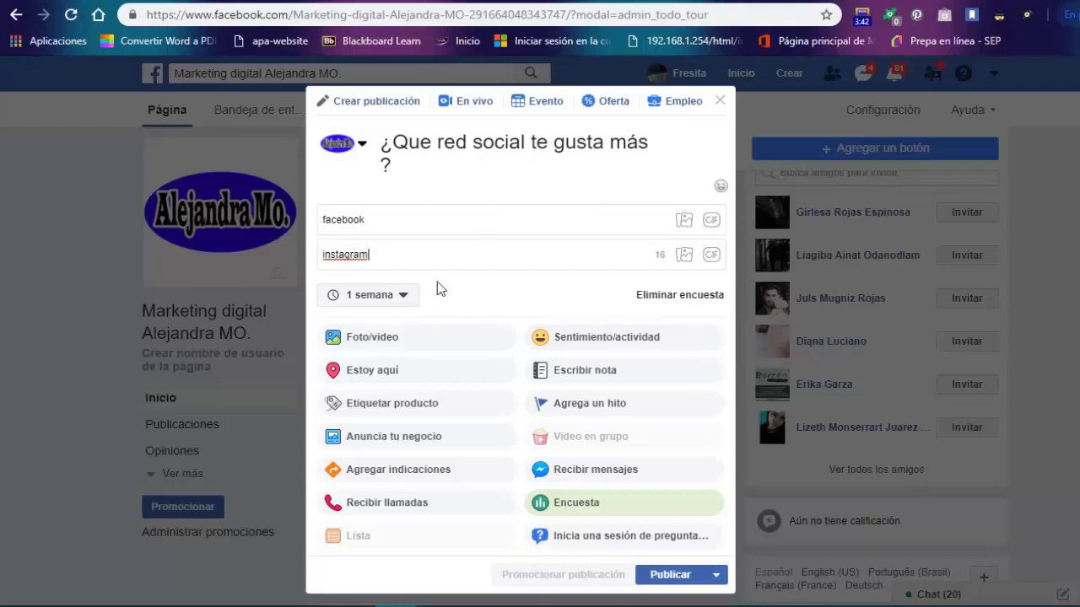
left_click(405, 308)
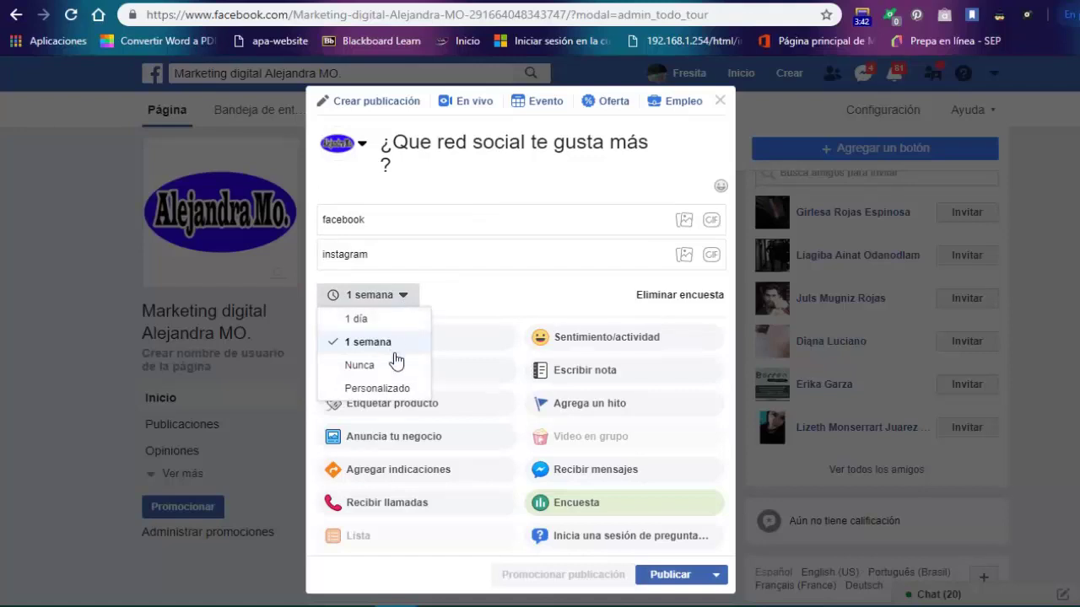
Keep the 1 semana duration, publish the facebook-vs-instagram poll and view it in the feed.
left_click(581, 309)
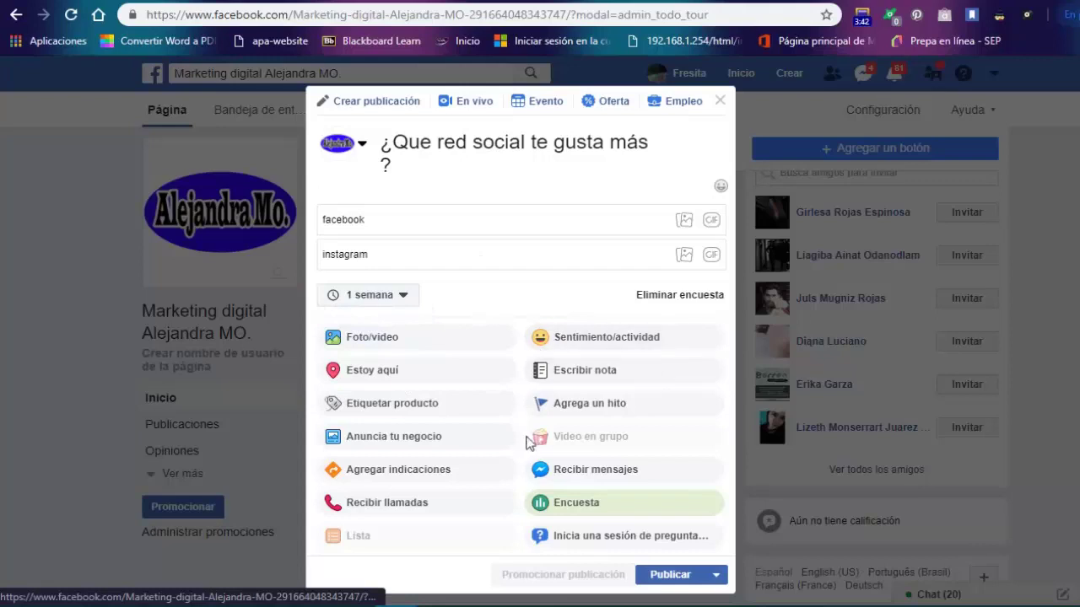
scroll(527, 442, "down", 2)
scroll(526, 442, "down", 1)
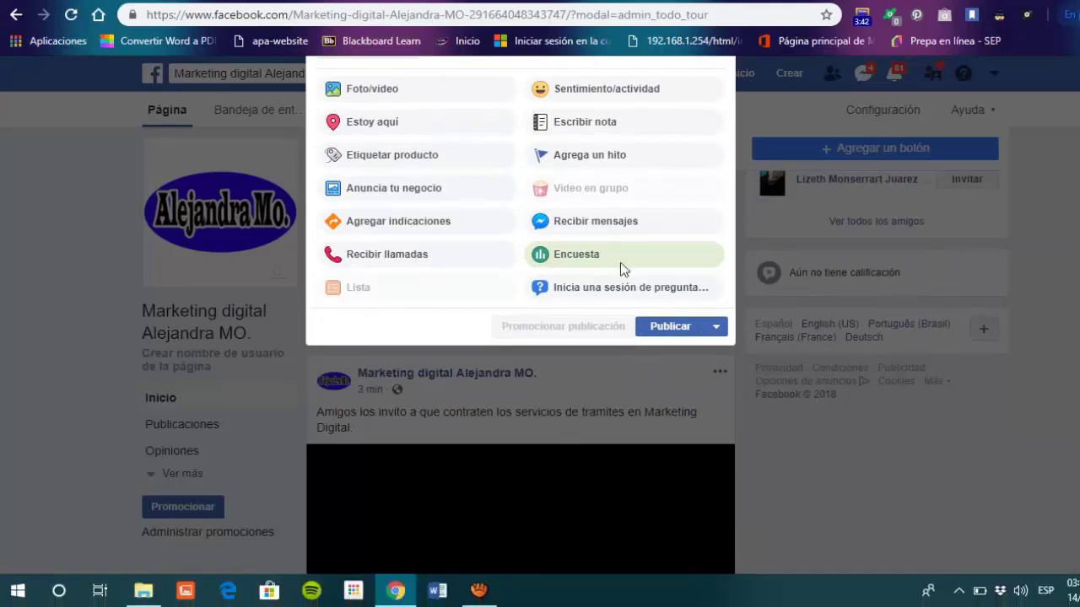
left_click(687, 335)
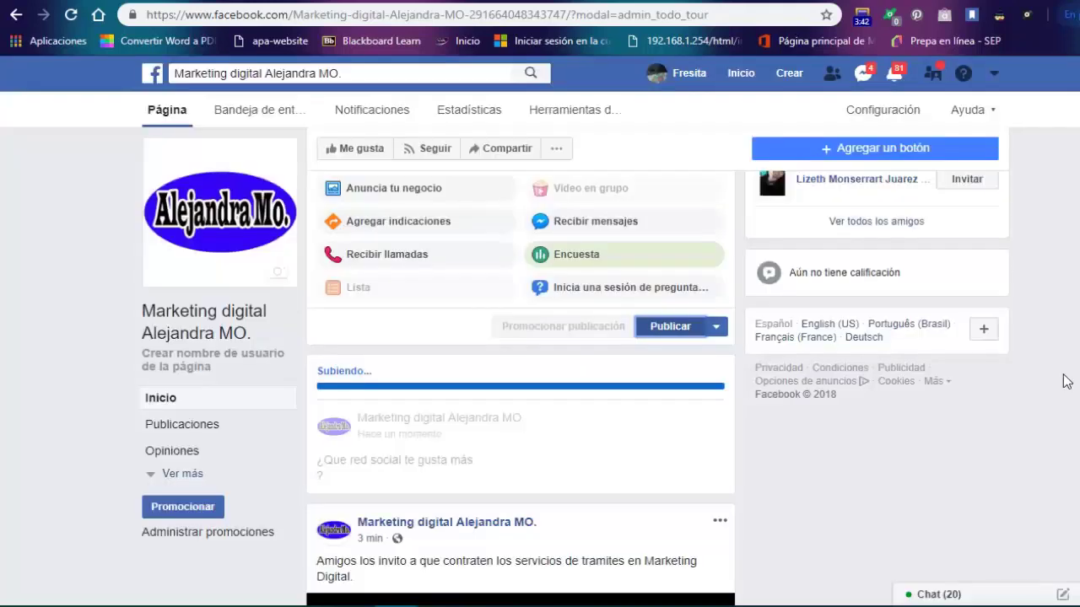
scroll(1065, 381, "down", 5)
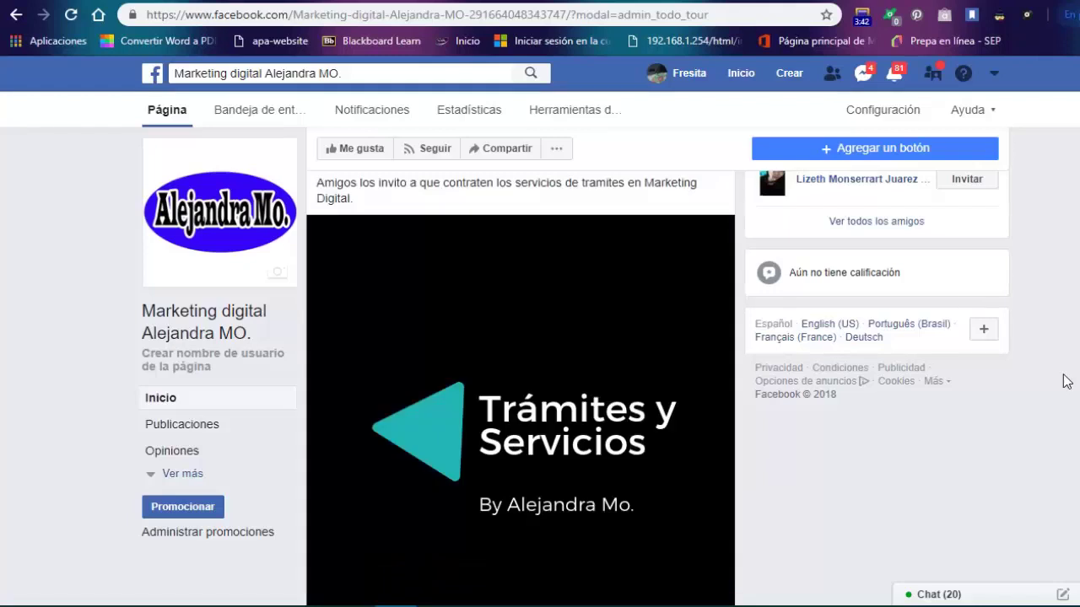
scroll(1065, 381, "up", 2)
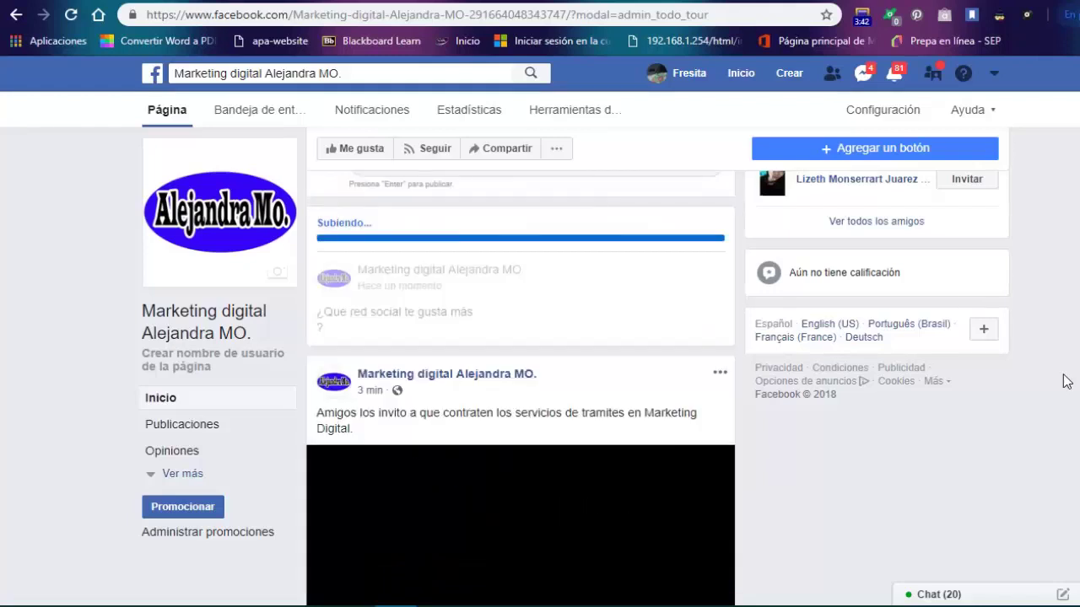
scroll(1065, 382, "up", 1)
scroll(1066, 382, "up", 2)
scroll(1066, 381, "up", 1)
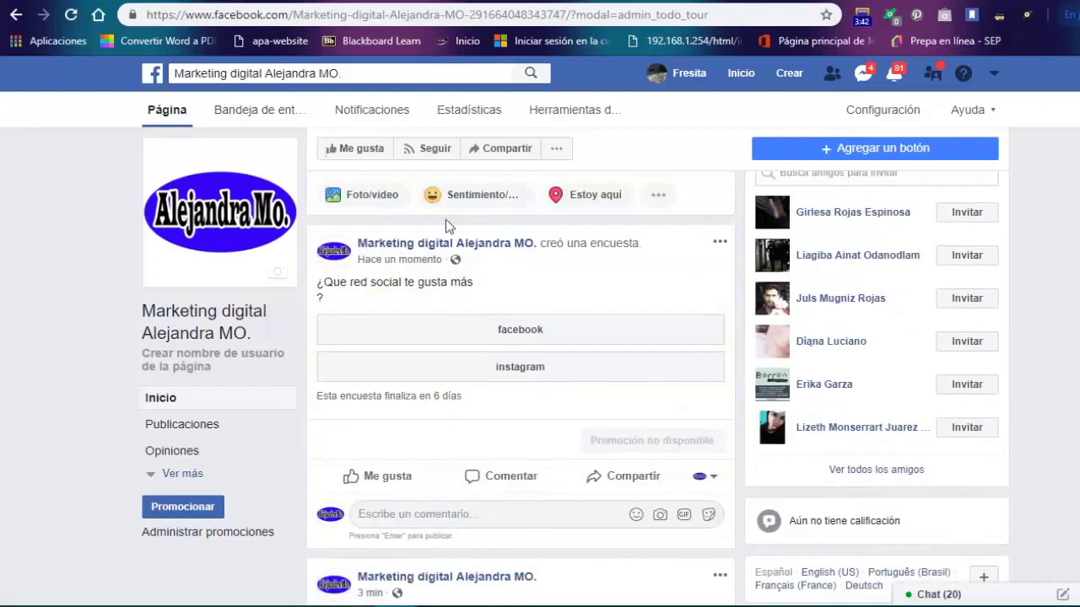
Vote instagram, cancel it with 'Anular voto', then vote facebook so it shows 100%.
left_click(523, 341)
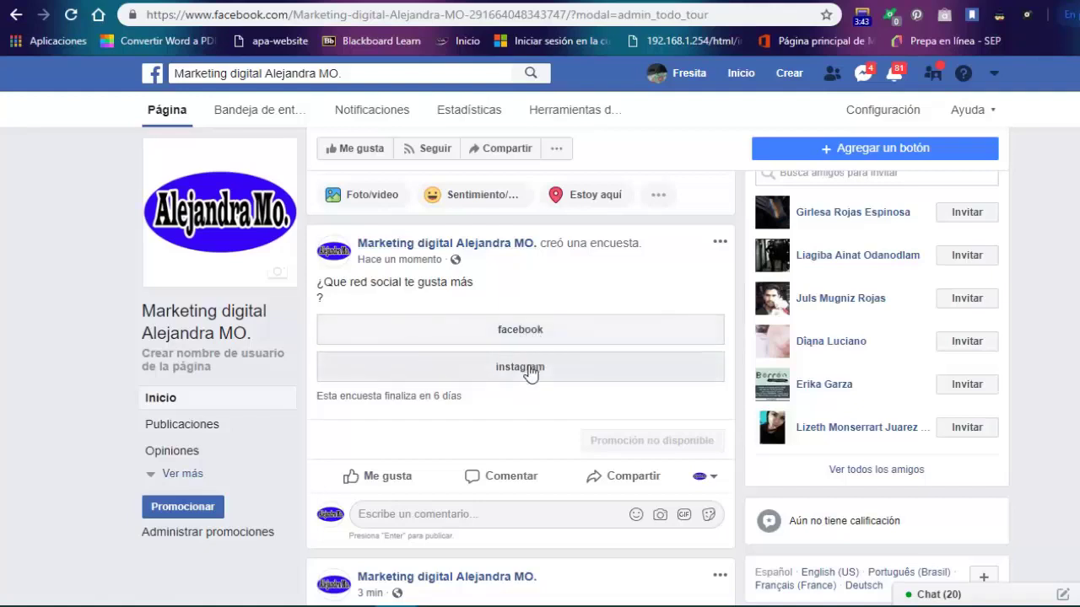
left_click(530, 373)
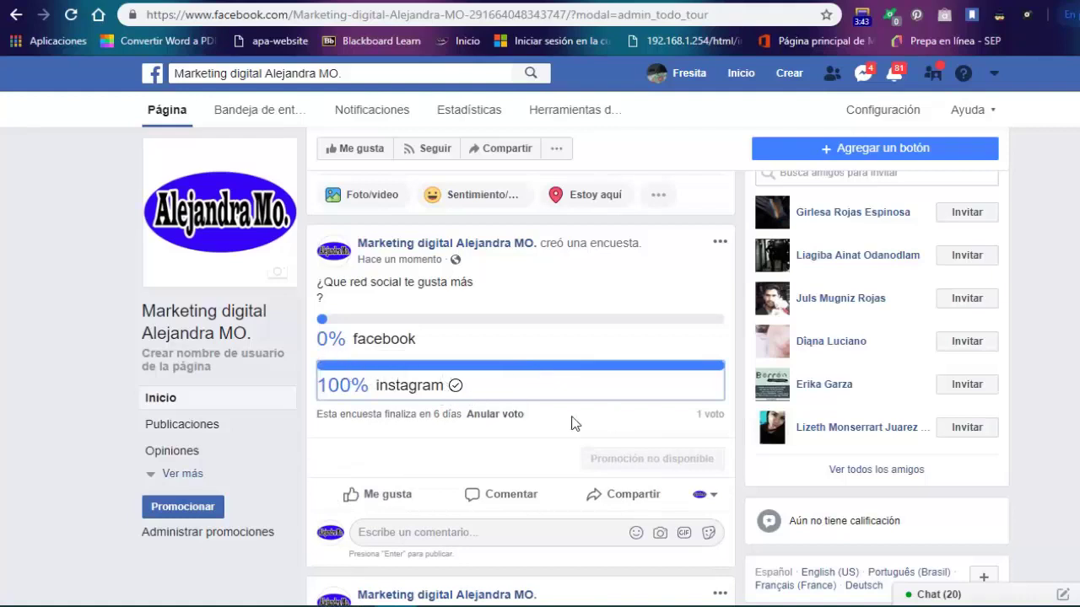
left_click(495, 415)
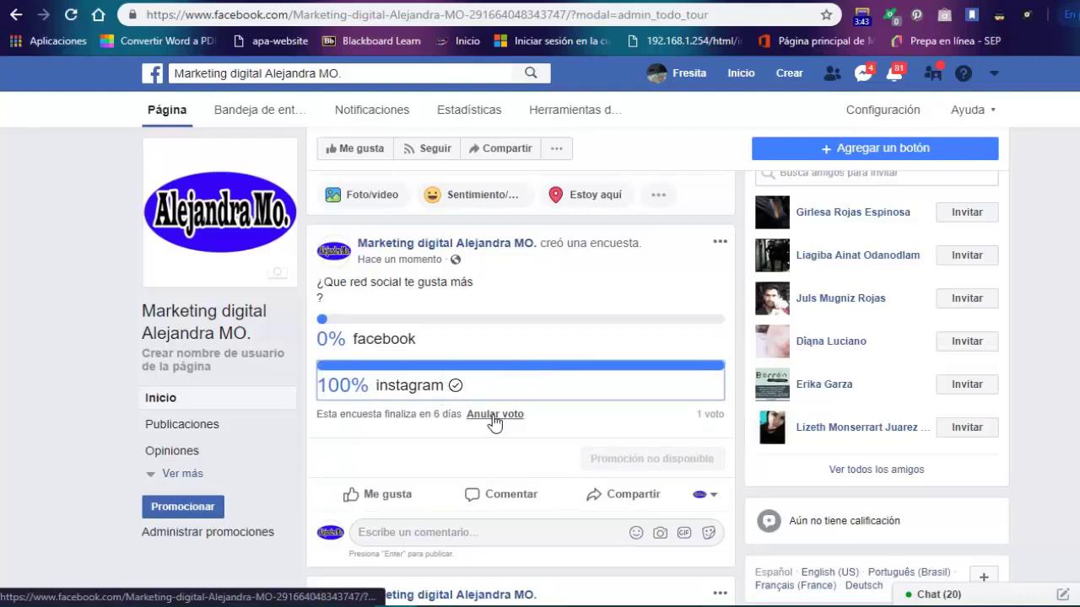
left_click(529, 339)
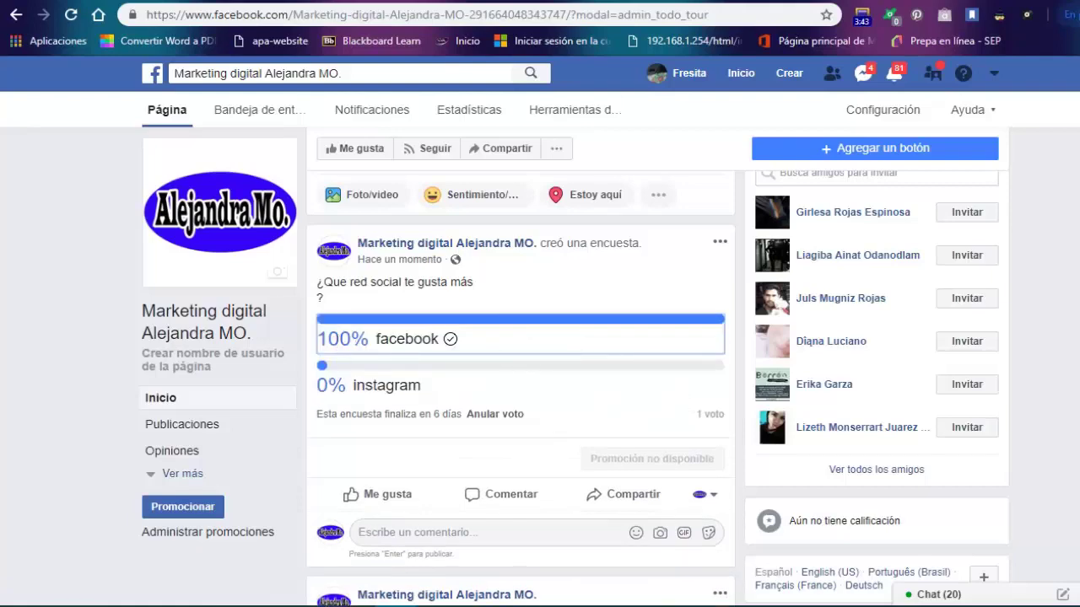
scroll(658, 367, "up", 4)
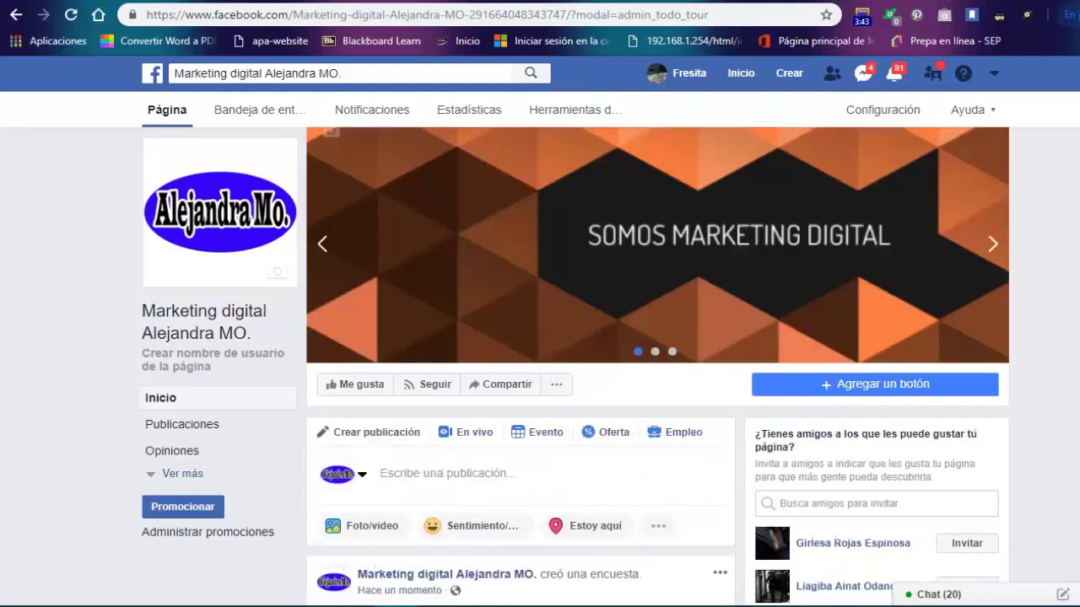
scroll(658, 367, "up", 1)
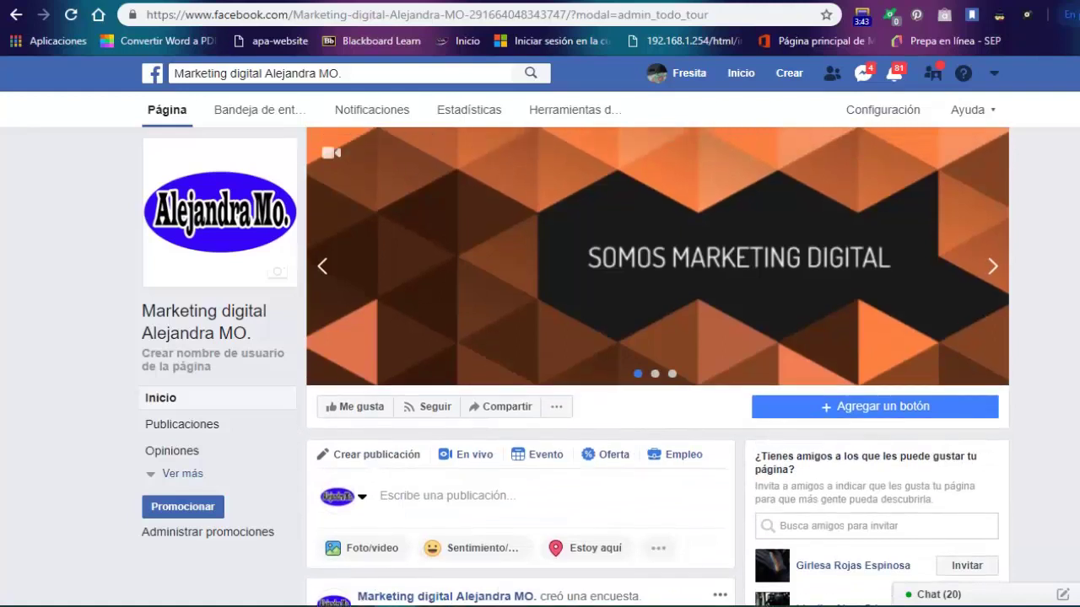